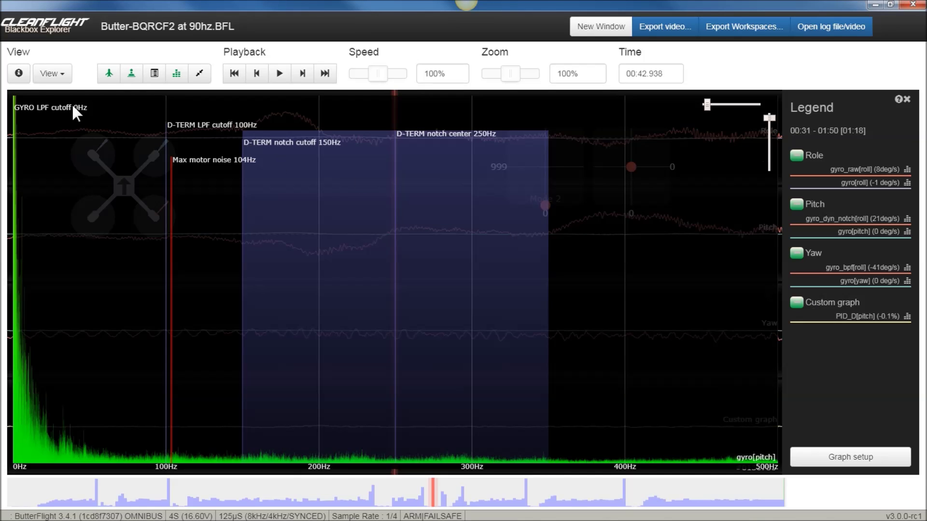
# - Open the Log Header Information for the Butter-BQRCF2 at 90hz log
pyautogui.click(21, 77)
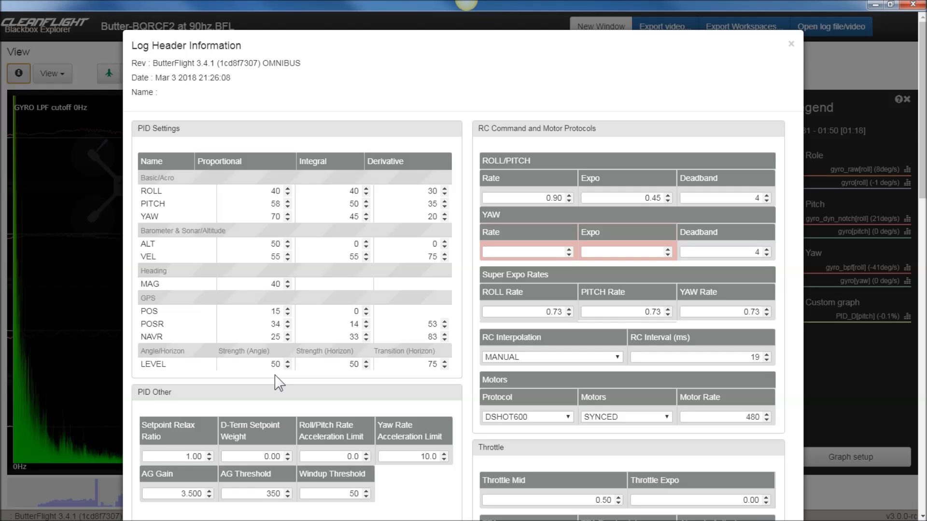
# - Scroll the log header down to the Filters section, with gyro filtering off and D-term cutoff 100 Hz
pyautogui.scroll(-3, 379, 341)
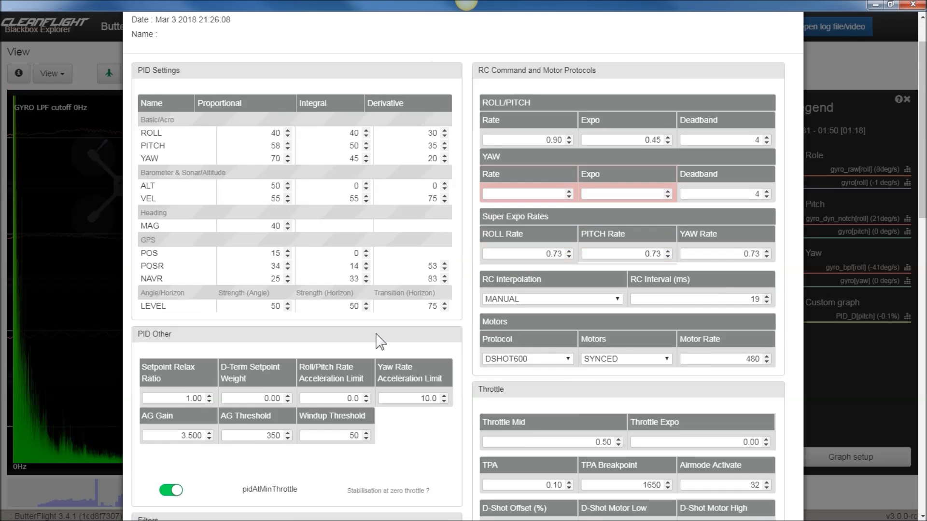
pyautogui.scroll(-6, 277, 369)
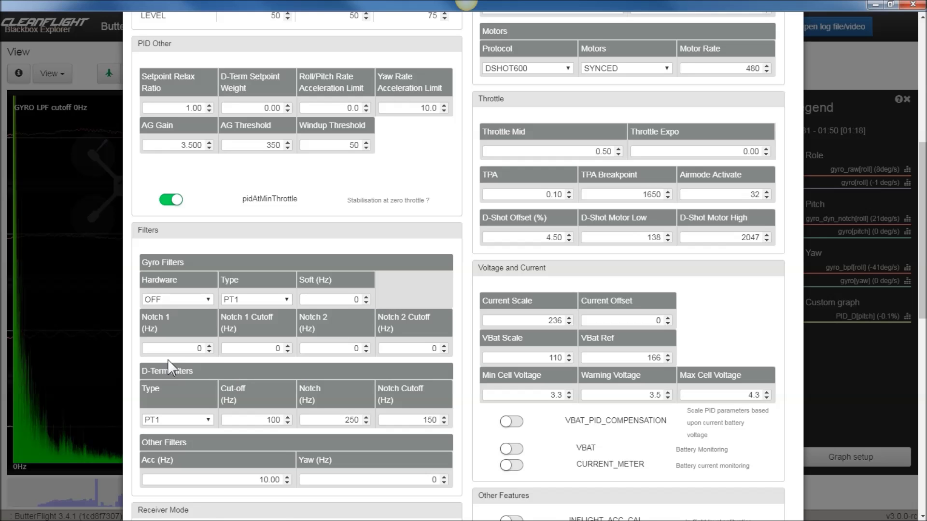
# - Compare the features list, including DYNAMIC_FILTER, with the Filters values, then close the log header
pyautogui.scroll(-10, 285, 365)
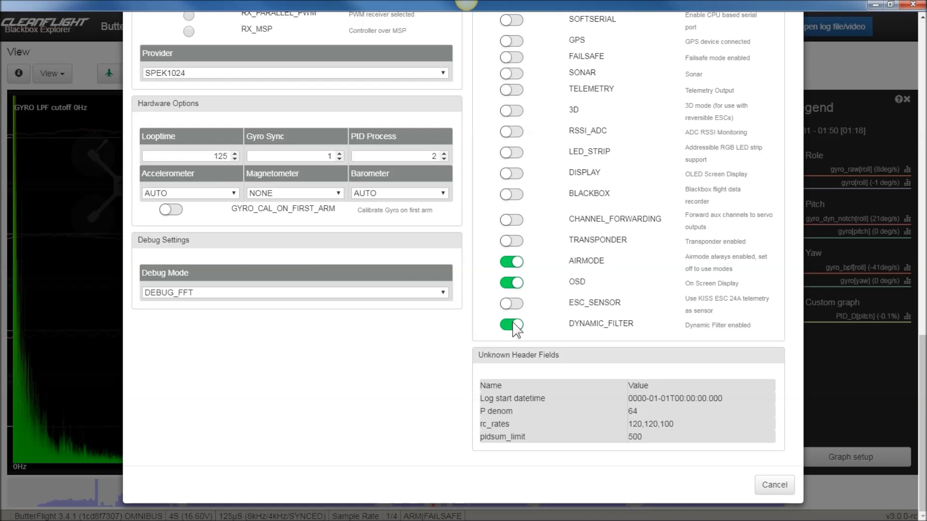
pyautogui.scroll(10, 445, 324)
pyautogui.scroll(-5, 341, 338)
pyautogui.scroll(1, 338, 335)
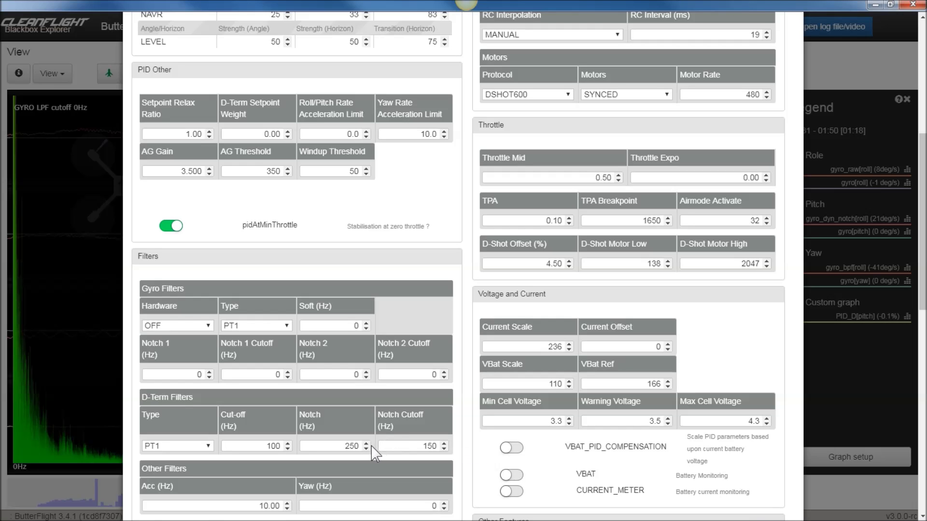
pyautogui.scroll(-1, 371, 453)
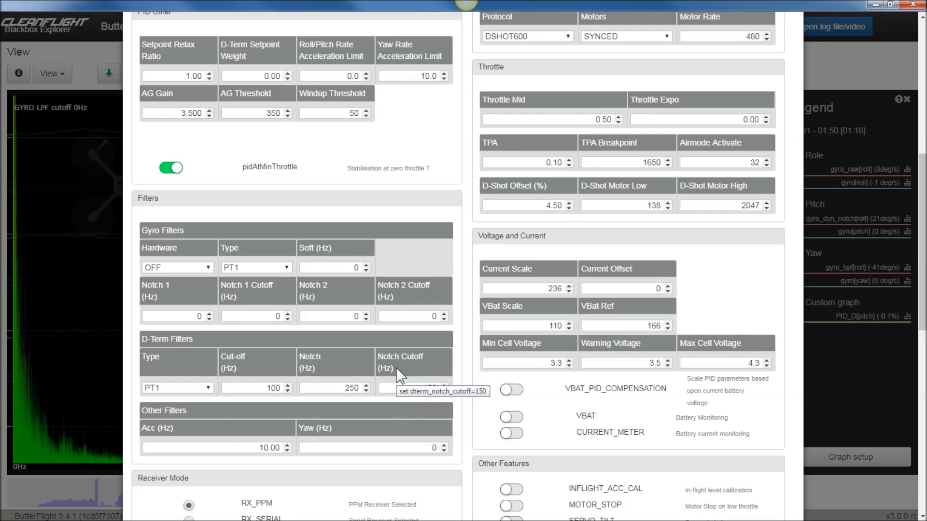
pyautogui.scroll(5, 397, 369)
pyautogui.scroll(-2, 396, 372)
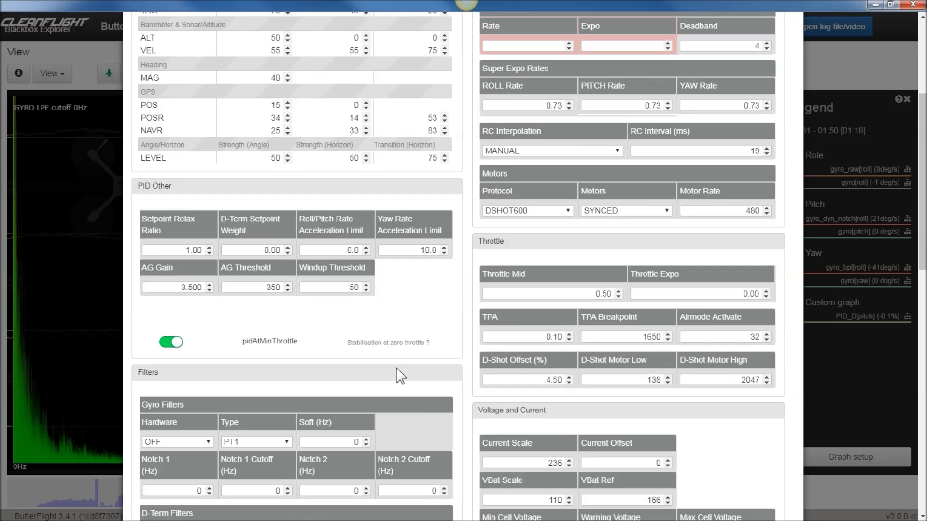
pyautogui.scroll(4, 401, 376)
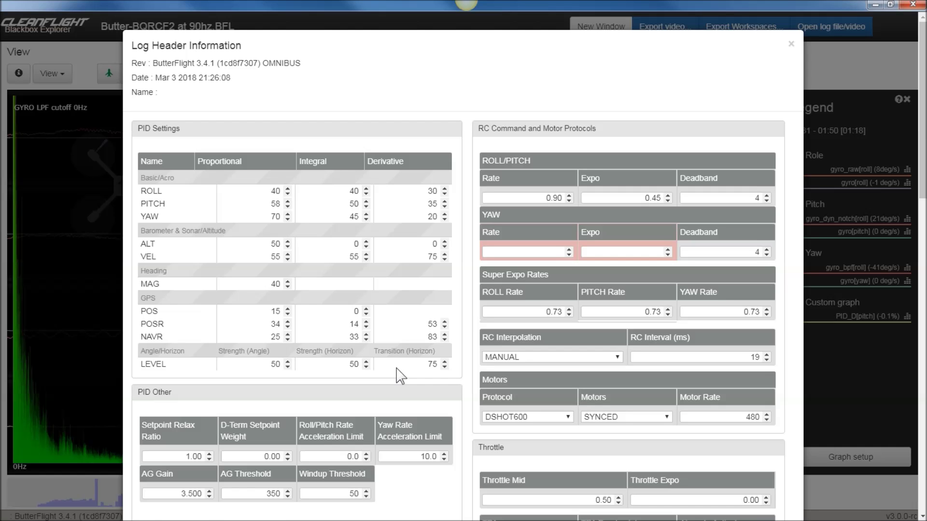
pyautogui.scroll(-5, 383, 397)
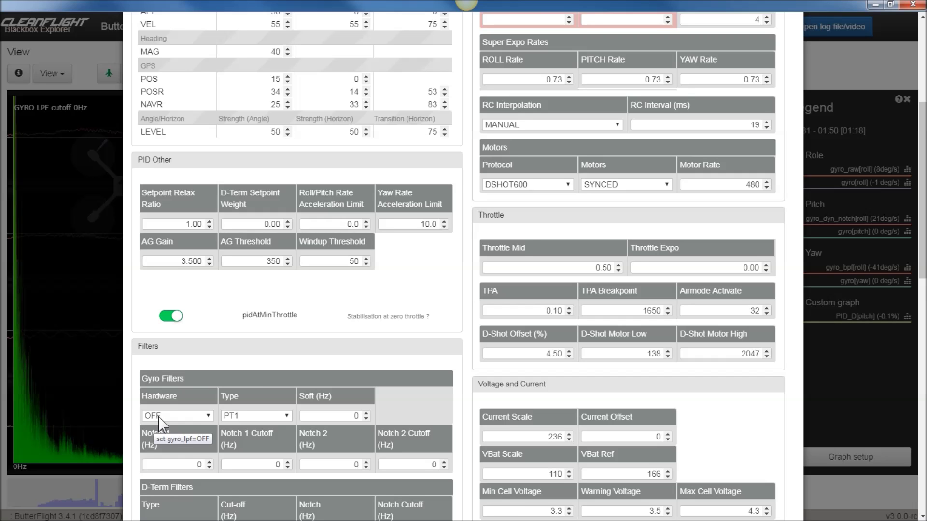
pyautogui.scroll(5, 582, 333)
pyautogui.click(801, 48)
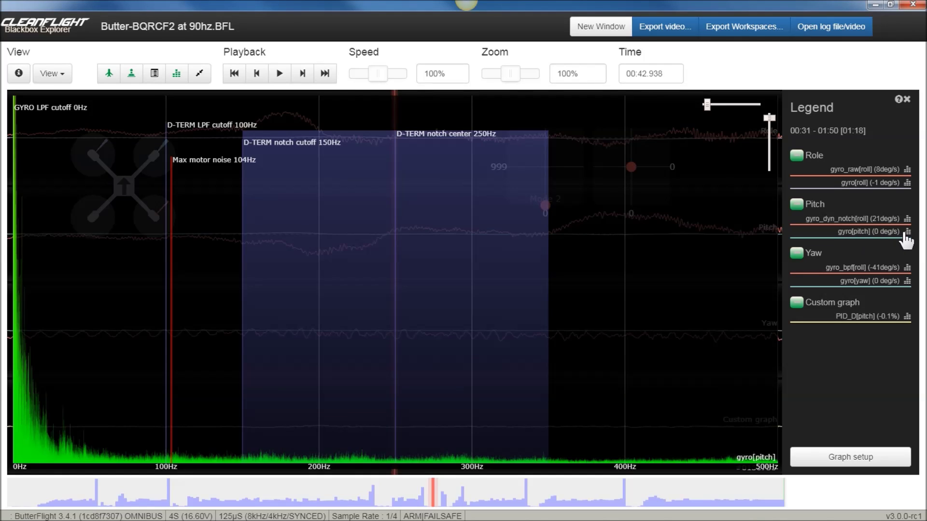
# - Drag the gyro spectrum's vertical gain slider down to reduce the vertical scale
pyautogui.click(769, 119)
pyautogui.moveTo(769, 117); pyautogui.dragTo(771, 86)
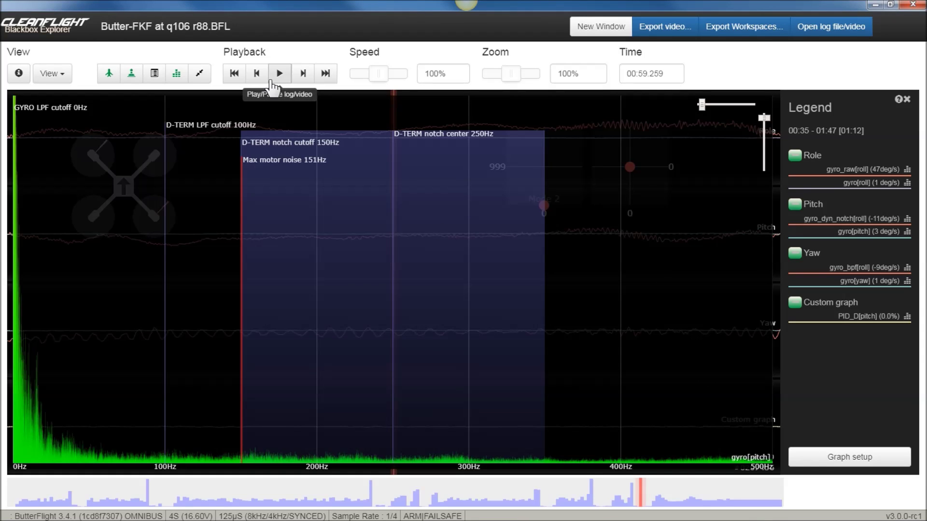
pyautogui.press('i')
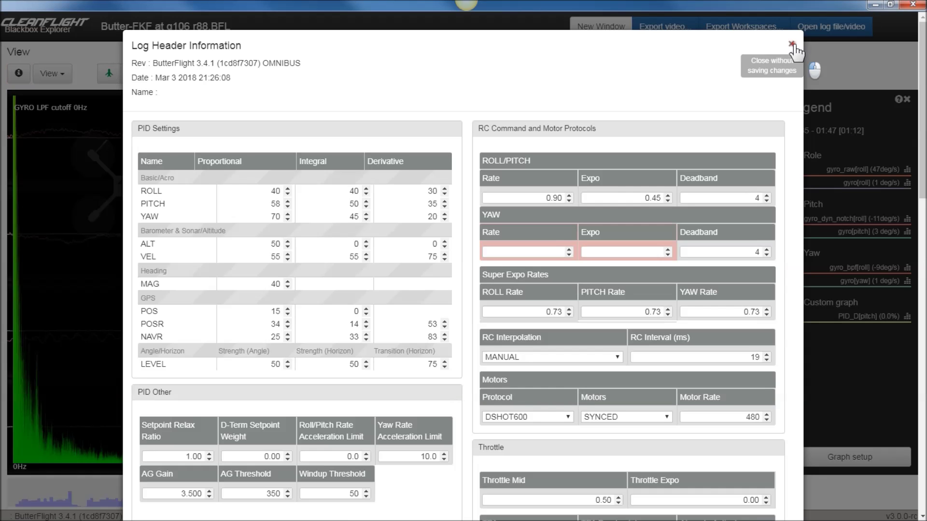
pyautogui.click(792, 45)
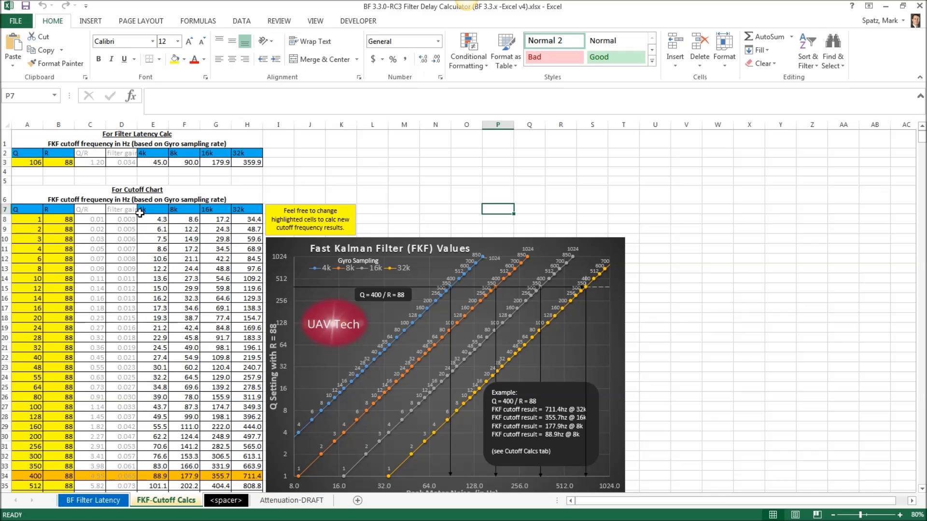
# - On the FKF-Cutoff Calcs sheet, check Q 106, R 88 and the 4k and 8k cutoff cells
pyautogui.click(171, 181)
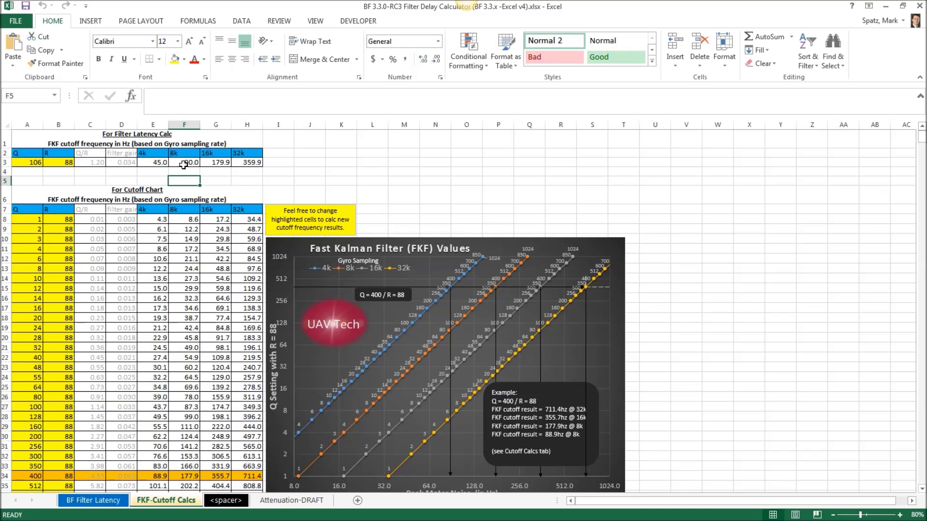
pyautogui.click(184, 164)
pyautogui.click(35, 163)
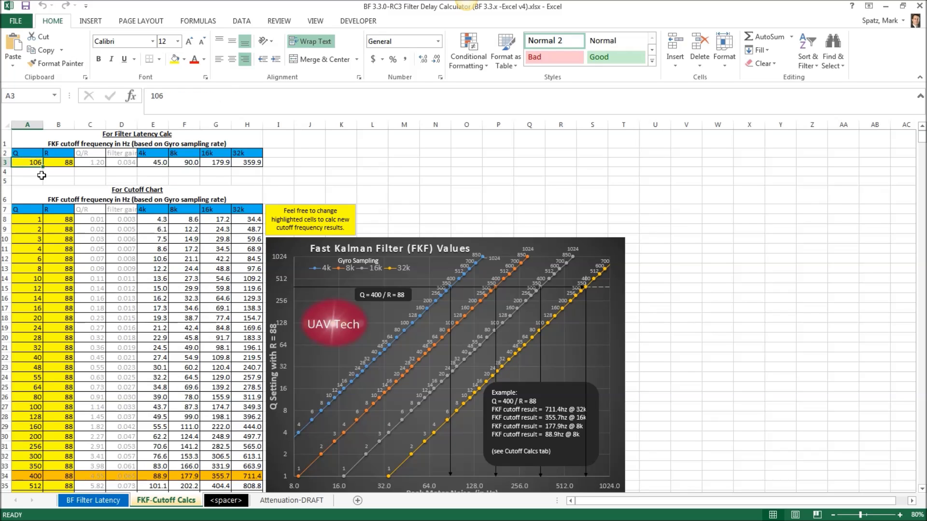
pyautogui.click(58, 165)
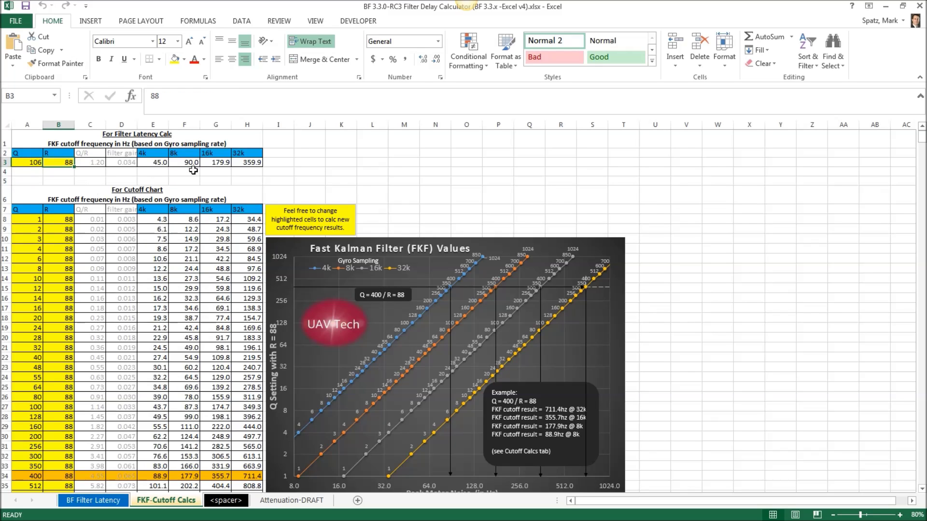
pyautogui.click(155, 162)
pyautogui.click(176, 163)
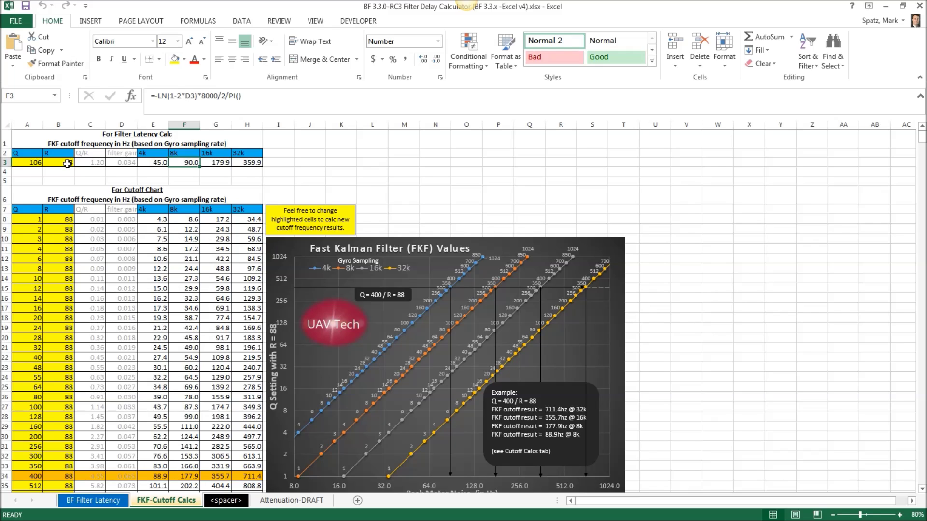
# - Revisit Q 106 and R 88, then read the F3 formula giving the 90.0 Hz 8k cutoff
pyautogui.click(67, 164)
pyautogui.click(29, 164)
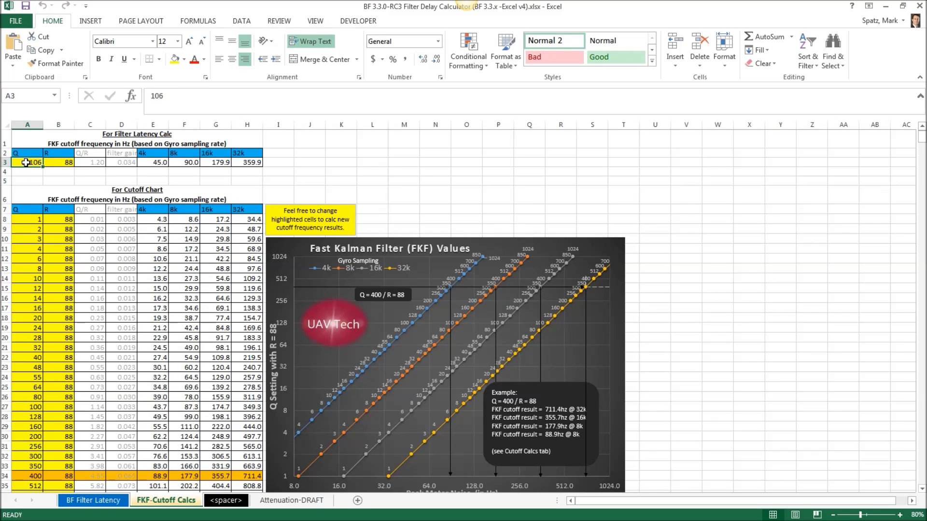
pyautogui.click(189, 162)
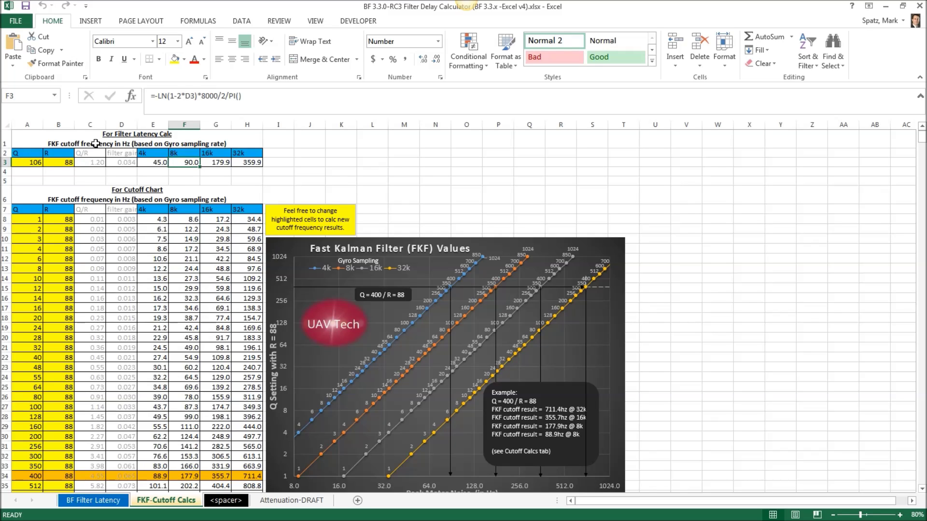
pyautogui.press('Home')
pyautogui.click(190, 162)
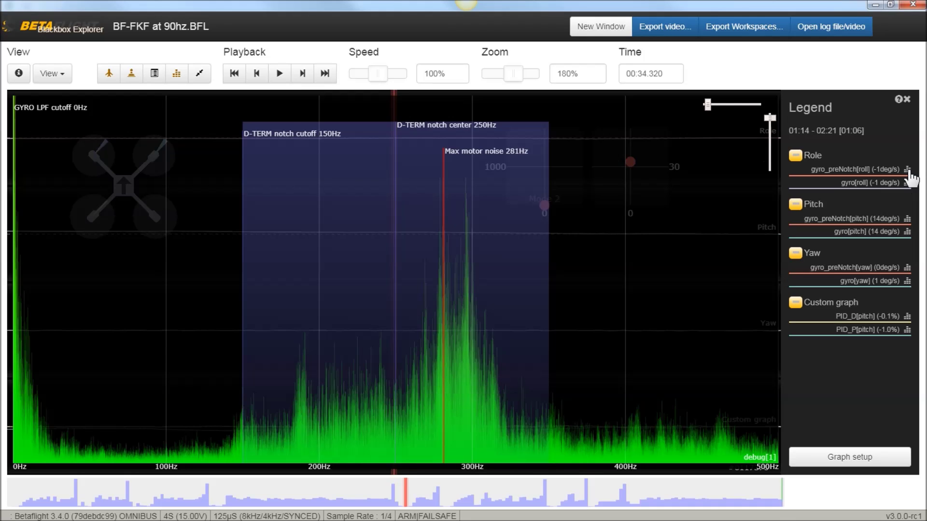
# - Hide the spectrum, show only roll/pitch/yaw traces, and pan back to the pitch bursts near 00:19
pyautogui.click(176, 74)
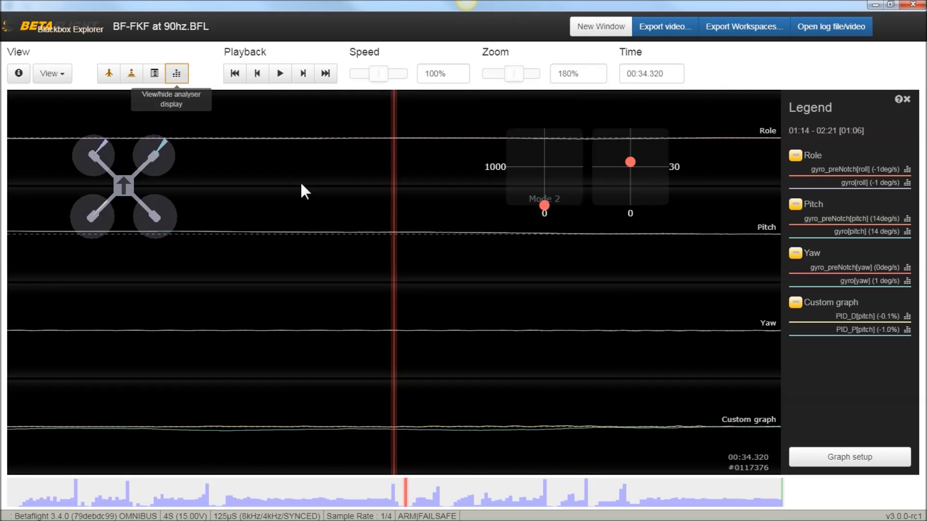
pyautogui.press('space')
pyautogui.press('2')
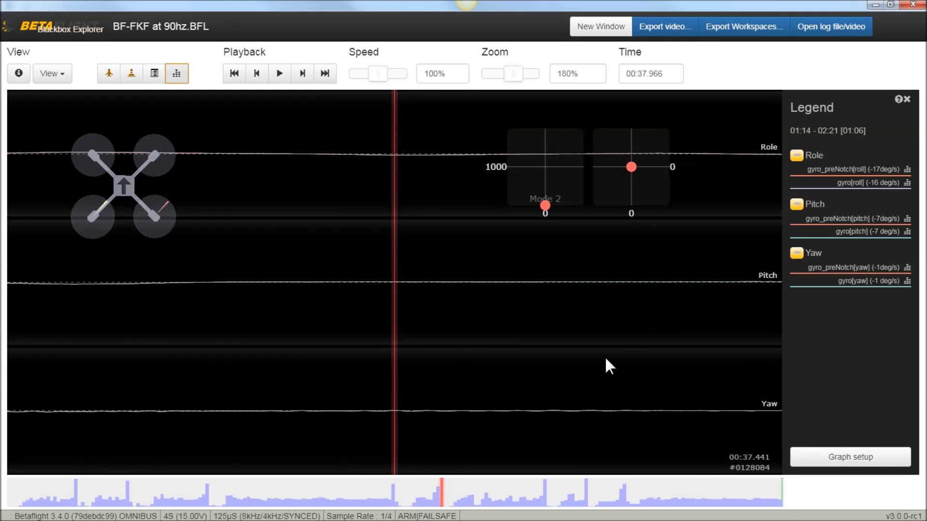
pyautogui.moveTo(542, 356); pyautogui.dragTo(462, 320)
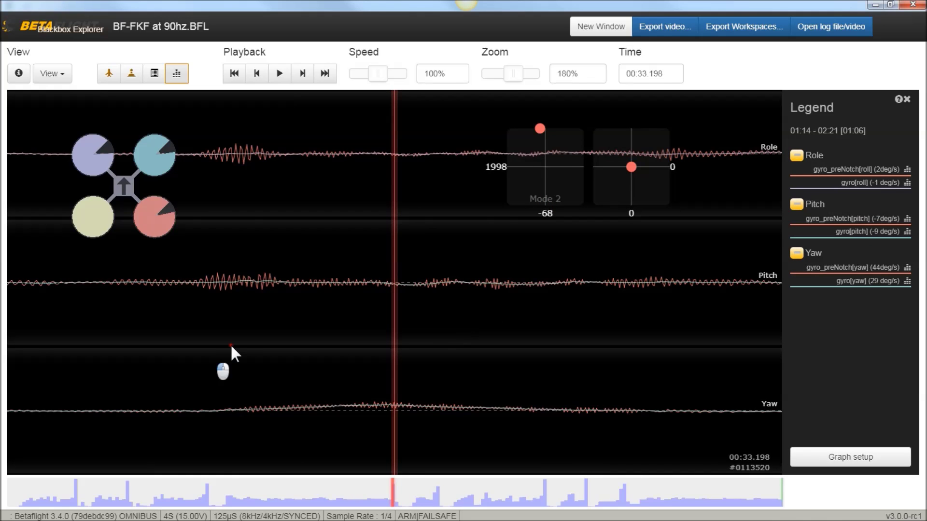
pyautogui.moveTo(231, 356); pyautogui.dragTo(444, 338)
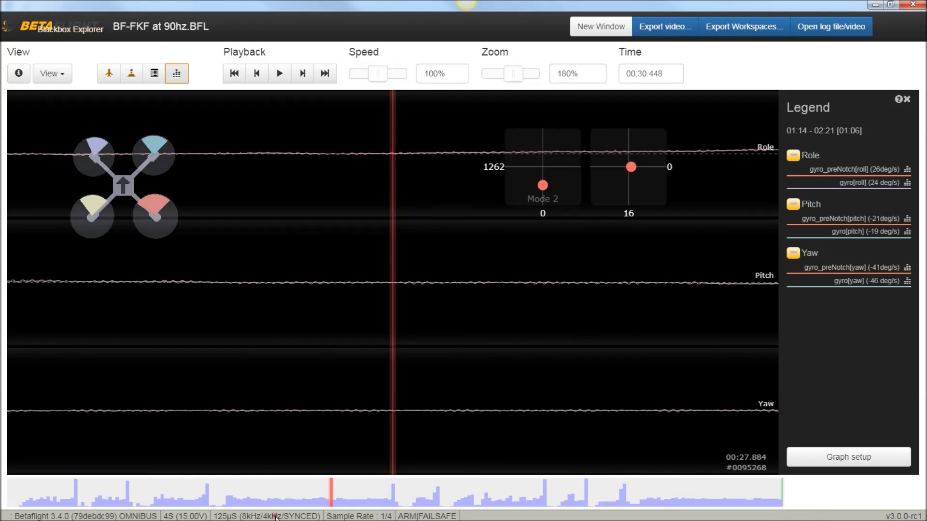
pyautogui.moveTo(208, 500); pyautogui.dragTo(227, 499)
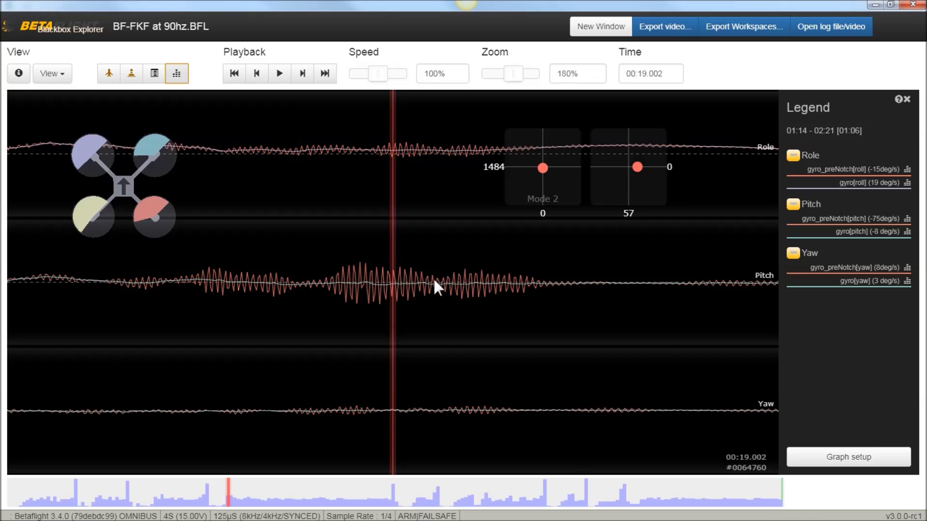
pyautogui.moveTo(366, 325); pyautogui.dragTo(449, 314)
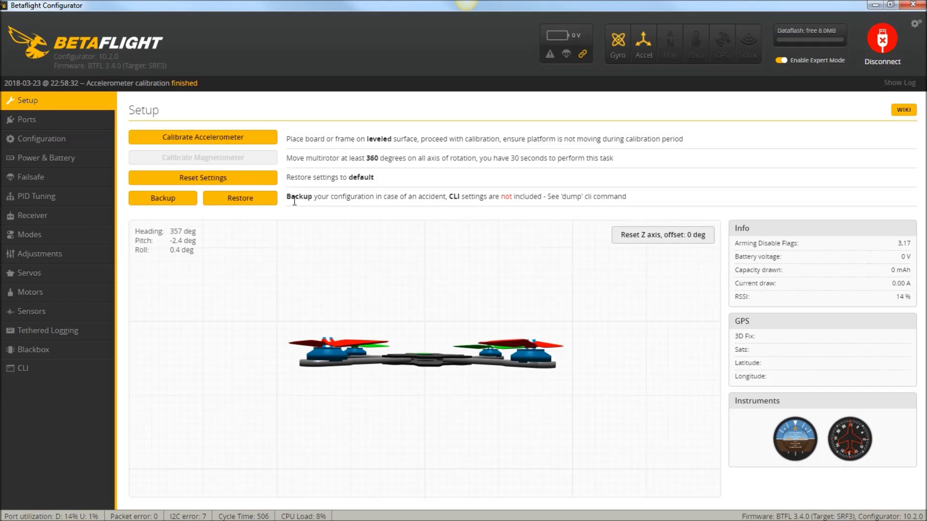
# - Run 'get gyro' in the CLI to list all gyro settings
pyautogui.click(16, 368)
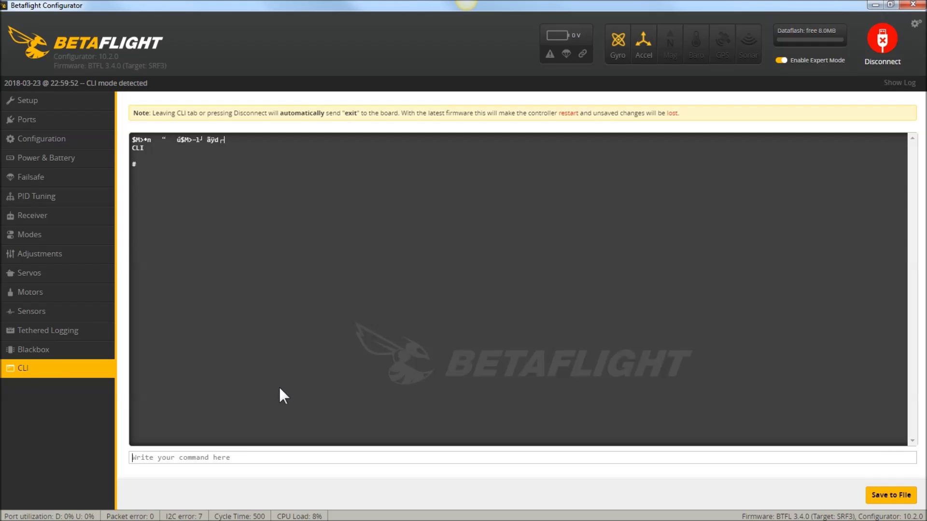
pyautogui.write('get gyro')
pyautogui.press('Return')
# - Scroll the gyro output to the top and highlight NORMAL, then EXPERIMENTAL, for gyro_hardware_lpf
pyautogui.scroll(5, 348, 264)
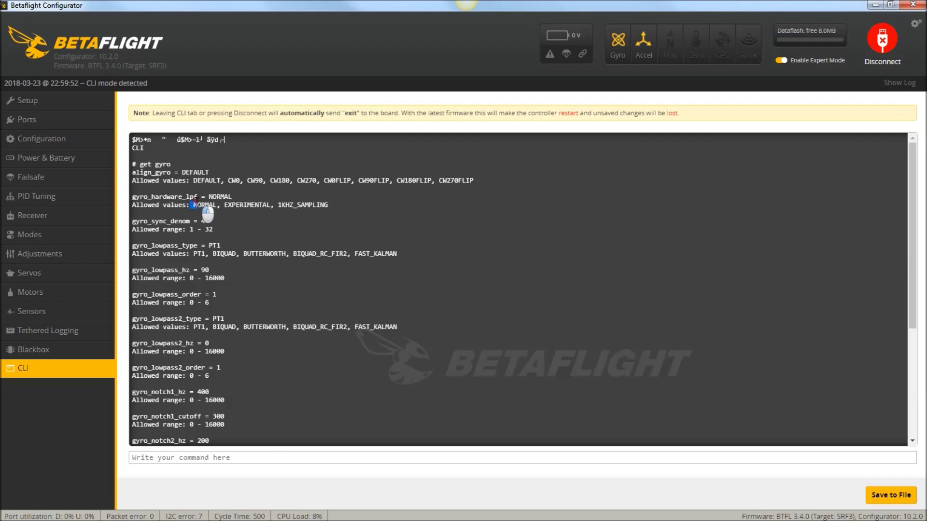
pyautogui.doubleClick(207, 206)
pyautogui.moveTo(225, 207); pyautogui.dragTo(271, 206)
# - Highlight gyro_hardware_lpf's NORMAL and EXPERIMENTAL options and its current NORMAL value
pyautogui.moveTo(193, 205); pyautogui.dragTo(215, 207)
pyautogui.click(216, 208)
pyautogui.moveTo(224, 207); pyautogui.dragTo(271, 204)
pyautogui.moveTo(151, 197); pyautogui.dragTo(132, 197)
pyautogui.click(219, 196)
pyautogui.moveTo(208, 195); pyautogui.dragTo(235, 197)
# - Highlight gyro_lowpass_type options BUTTERWORTH, BIQUAD_RC_FIR2 and FAST_KALMAN, then scroll to the listing's end
pyautogui.moveTo(152, 246); pyautogui.dragTo(236, 254)
pyautogui.moveTo(247, 254); pyautogui.dragTo(274, 254)
pyautogui.moveTo(293, 254); pyautogui.dragTo(397, 255)
pyautogui.click(155, 320)
pyautogui.scroll(-4, 214, 303)
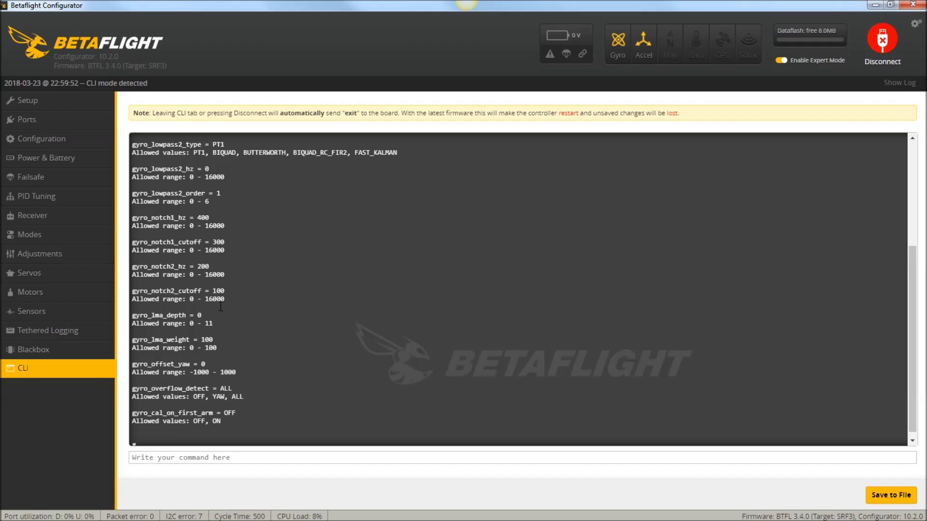
# - Run 'get dterm' in the CLI to list the D-term filter settings
pyautogui.click(195, 459)
pyautogui.write('get dterm')
pyautogui.press('Return')
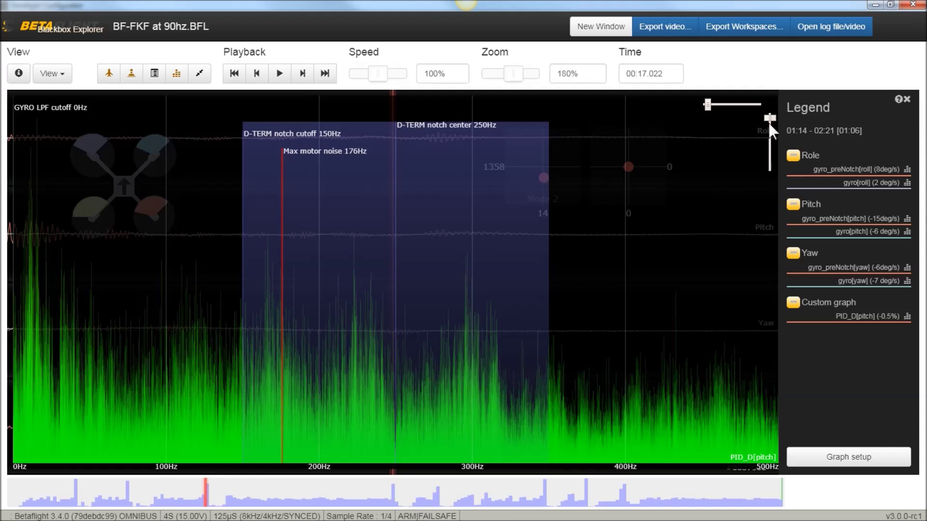
# - Lower the spectrum gain slider so the peaks fit, leaving the CLI's get dterm listing showing
pyautogui.moveTo(767, 119); pyautogui.dragTo(772, 143)
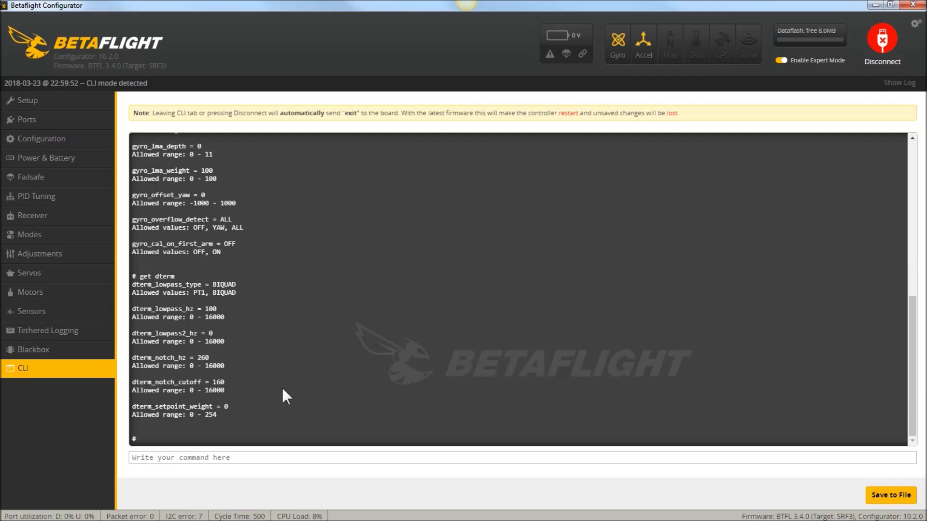
# - Scroll the CLI to the get gyro lines: PT1 lowpass 90 Hz, notches 400/300 and 200/100
pyautogui.scroll(4, 288, 375)
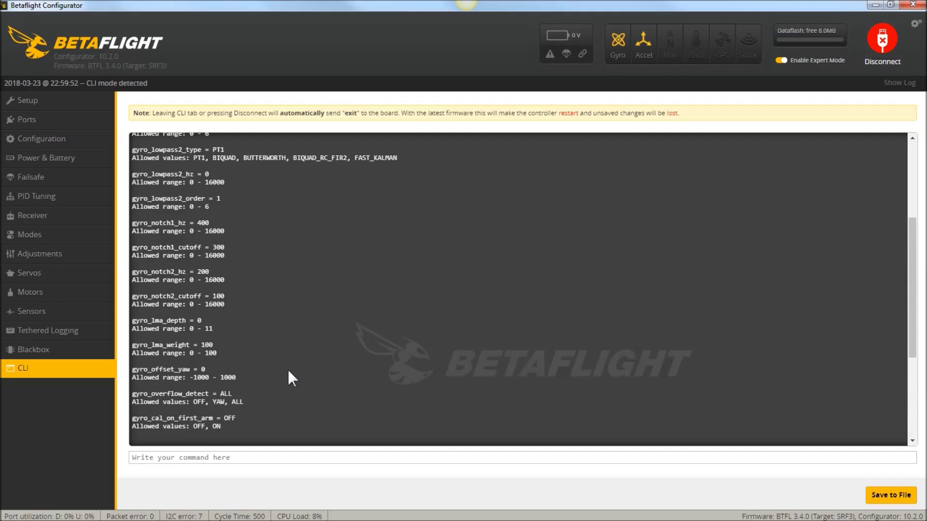
pyautogui.scroll(4, 282, 365)
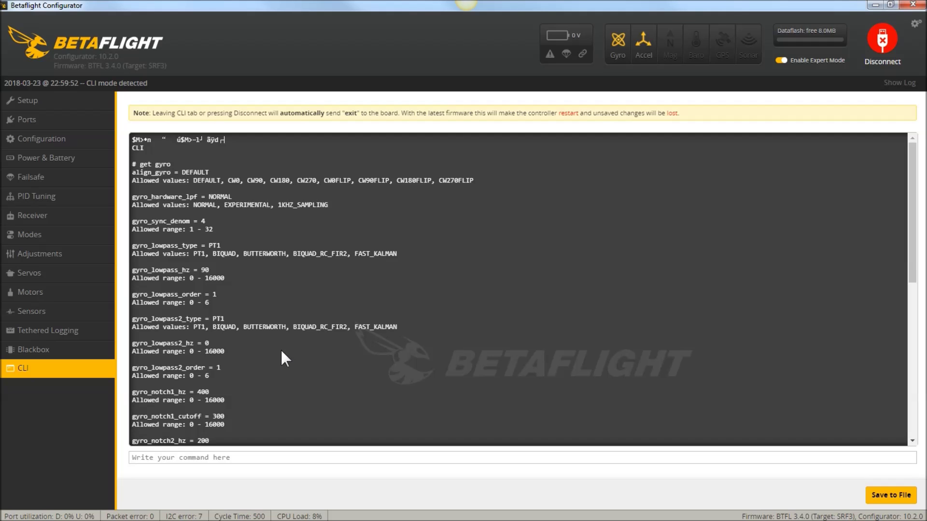
pyautogui.scroll(-1, 281, 352)
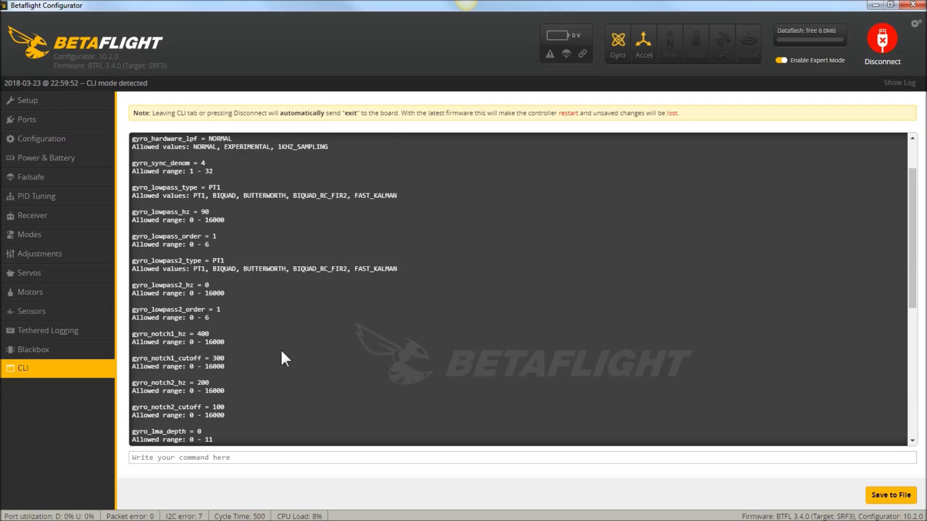
pyautogui.scroll(-1, 281, 351)
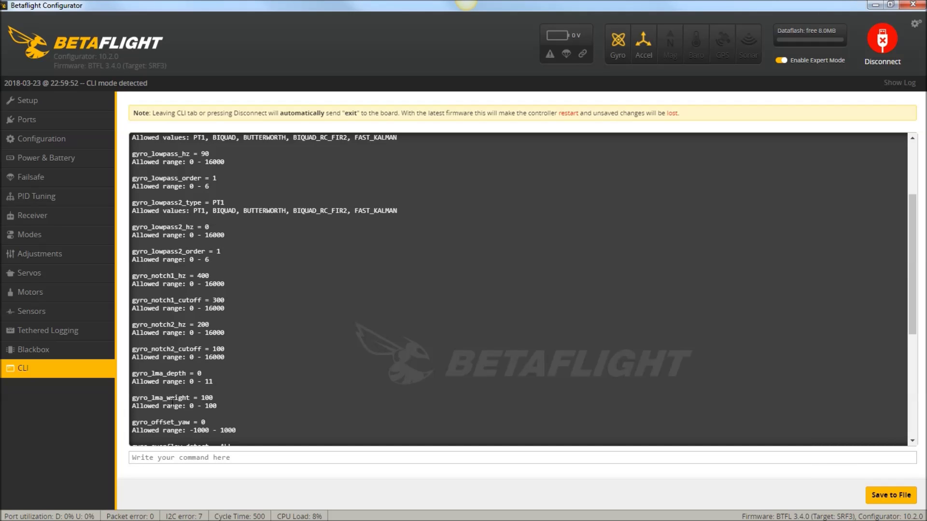